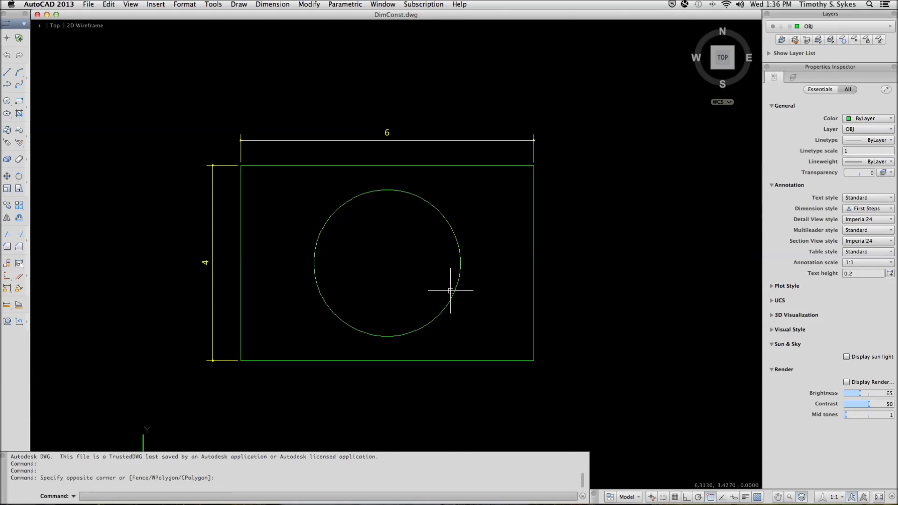
Stretch the rectangle's right edge further right, then undo the stretch.
click(533, 276)
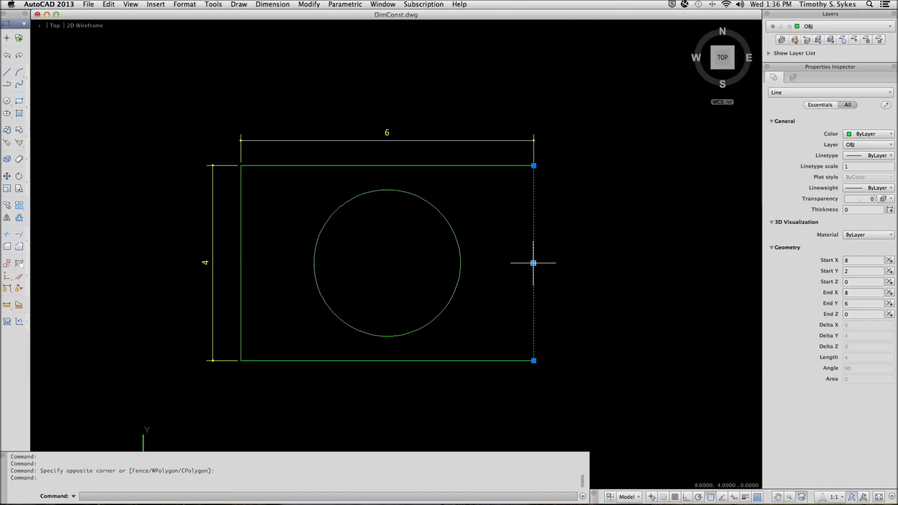
click(533, 263)
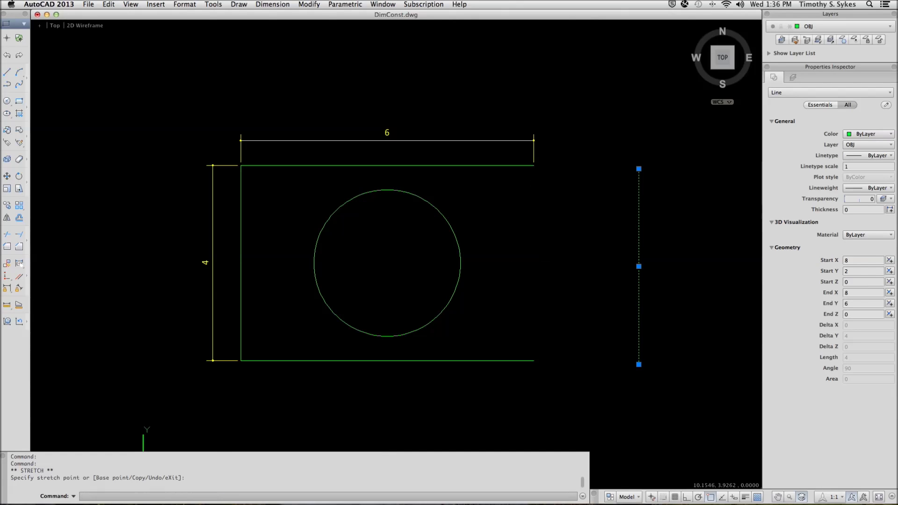
click(639, 266)
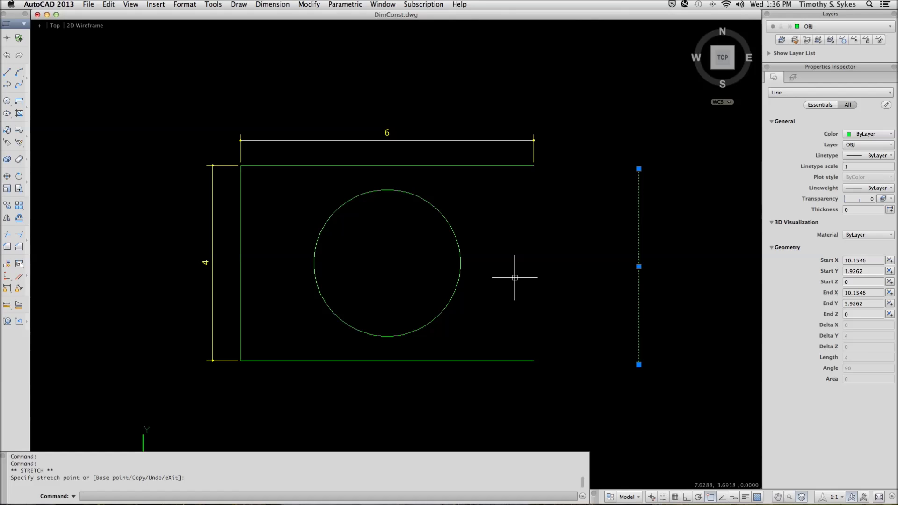
key(super+z)
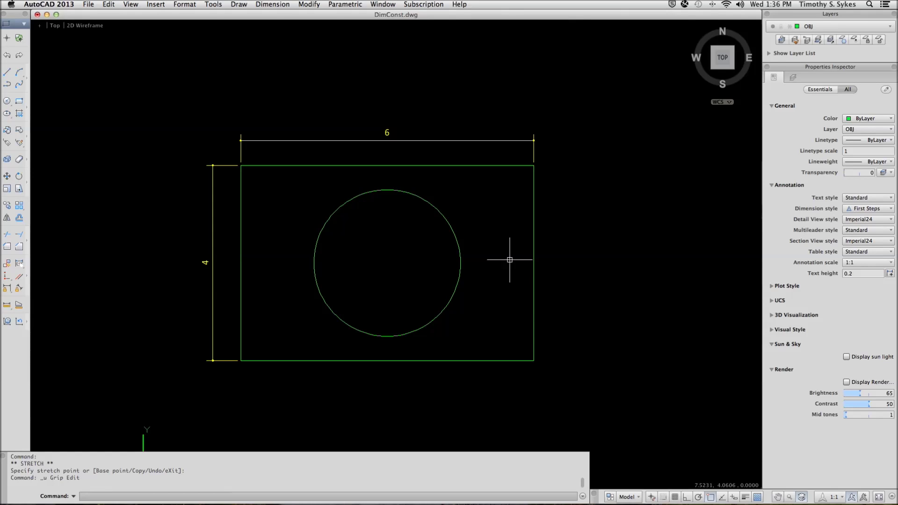
Tick Equal in the AutoConstrain settings so it is applied with the other constraints.
click(343, 4)
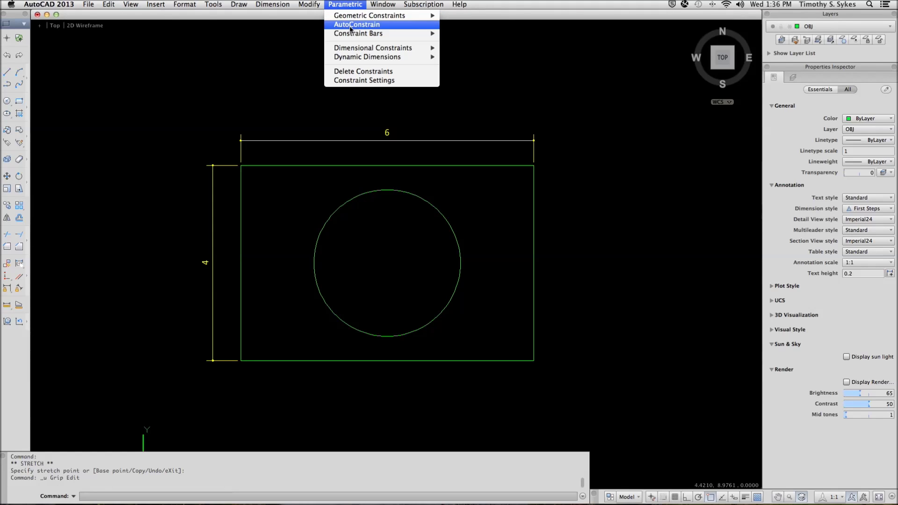
click(350, 25)
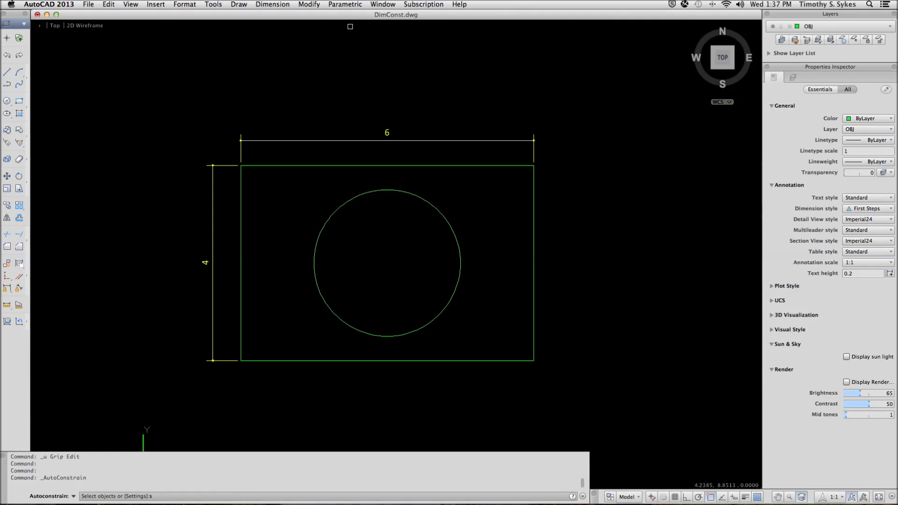
key(Return)
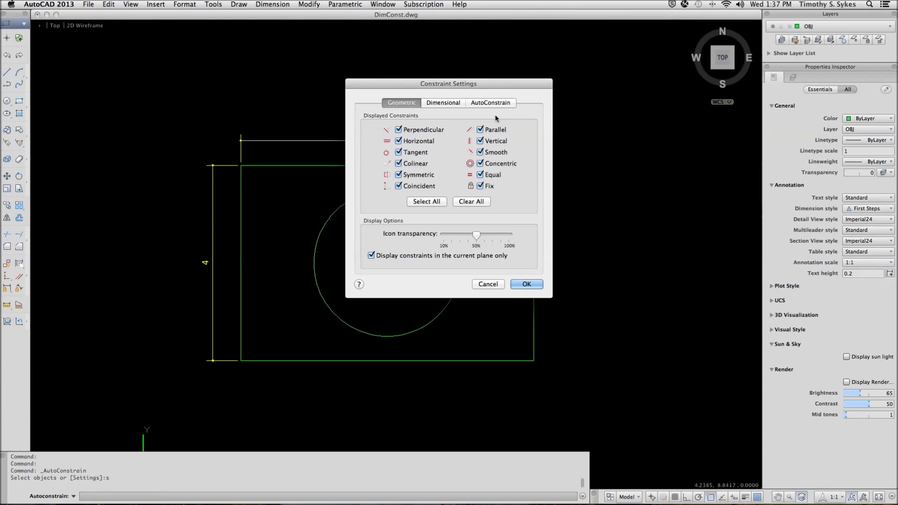
click(492, 102)
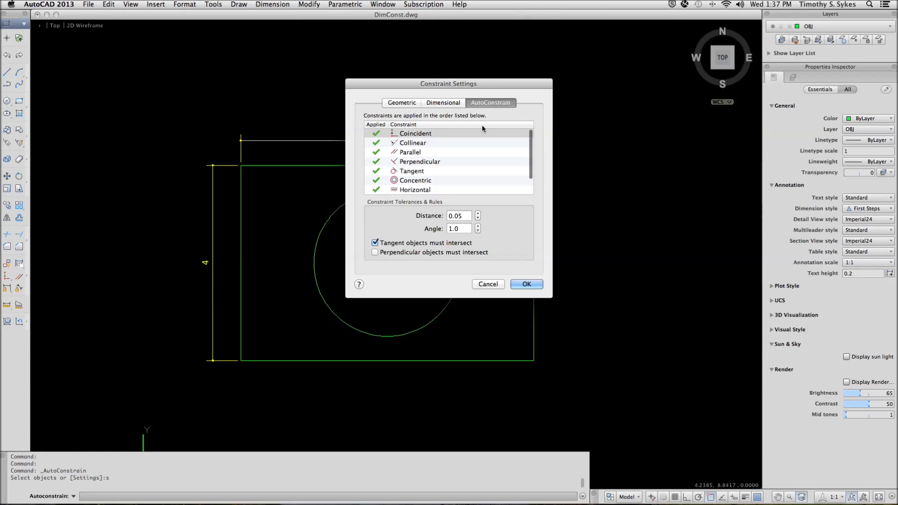
scroll(442, 150, down, 2)
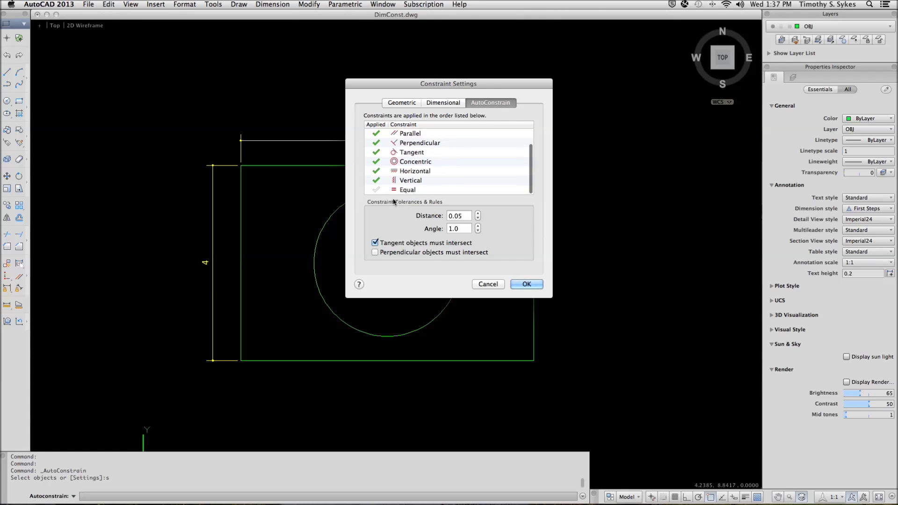
click(376, 189)
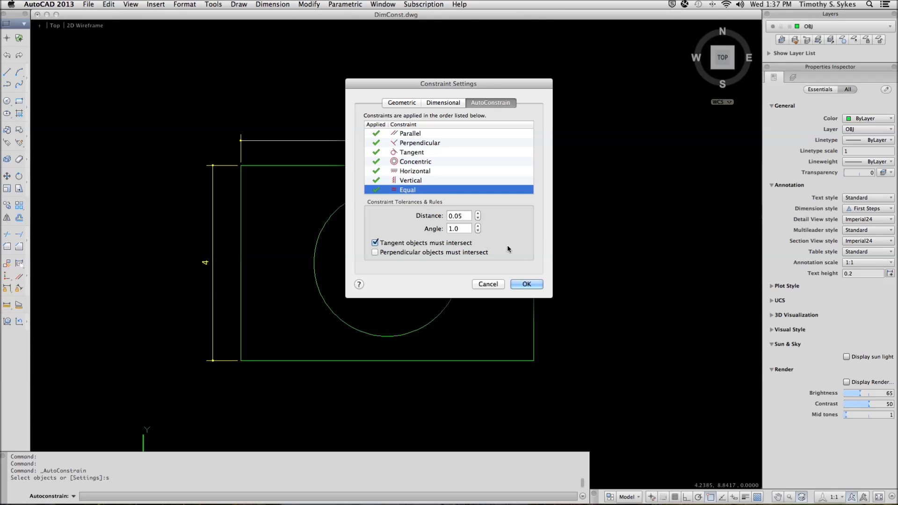
click(521, 283)
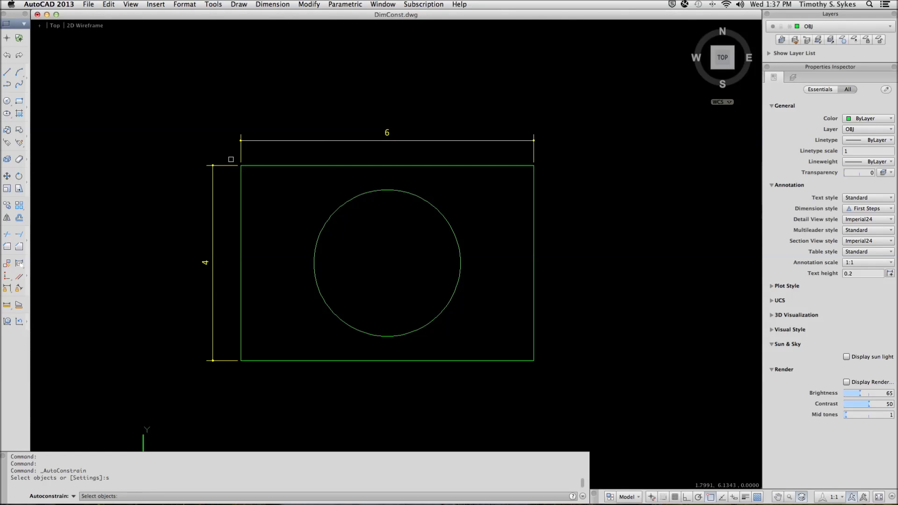
Auto-constrain the rectangle's four edges and the circle with a selection window.
click(235, 159)
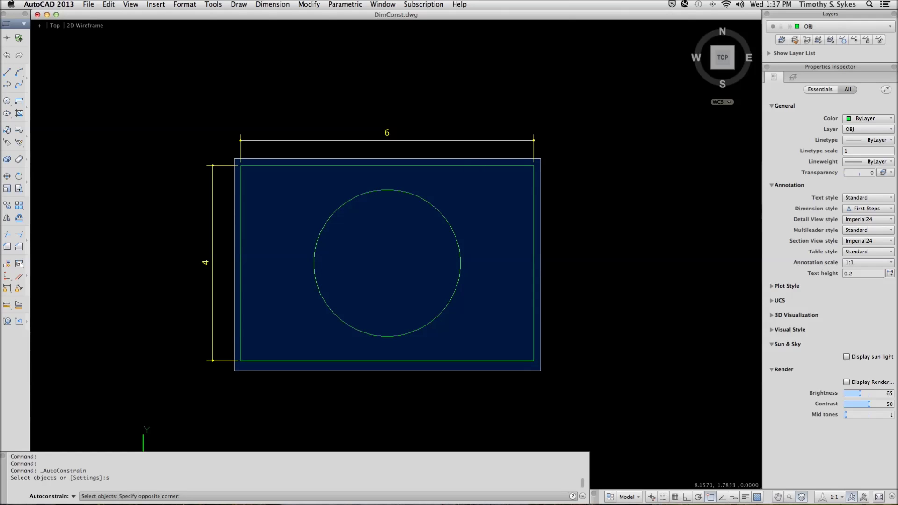
click(540, 371)
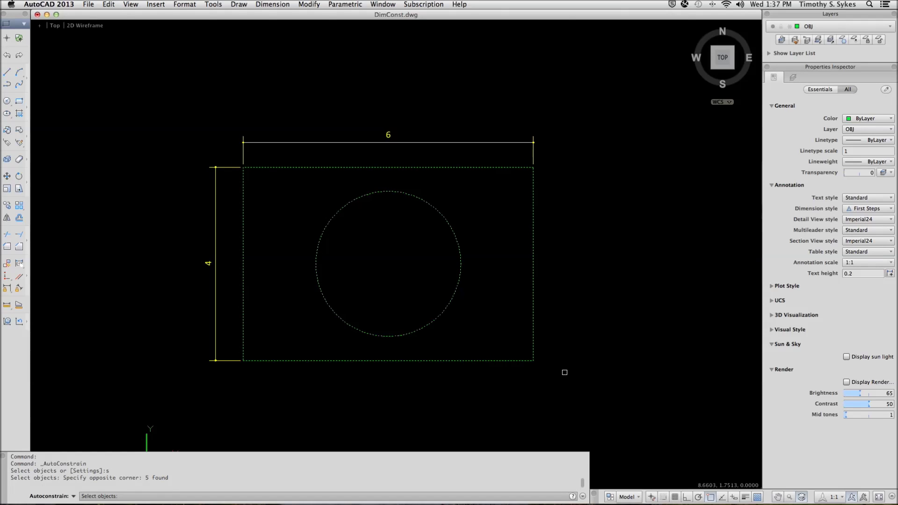
key(Return)
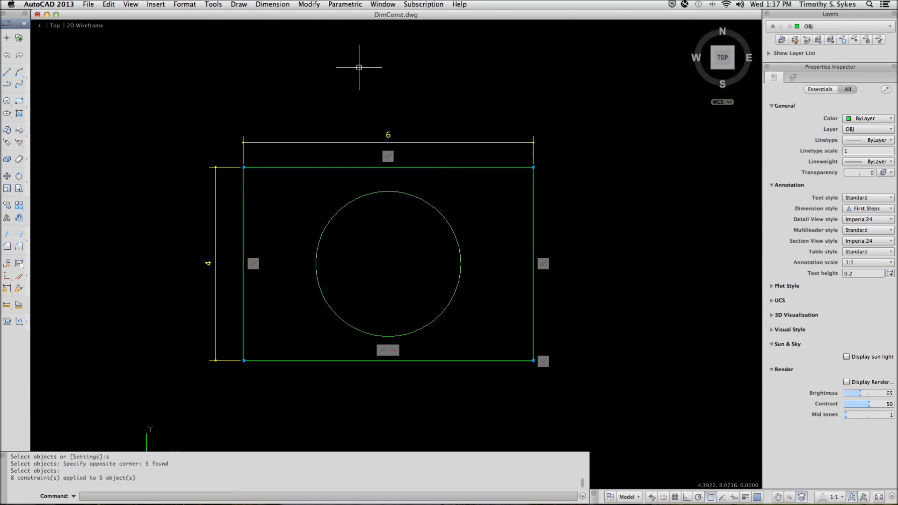
Hide all constraint bars in the drawing.
click(338, 5)
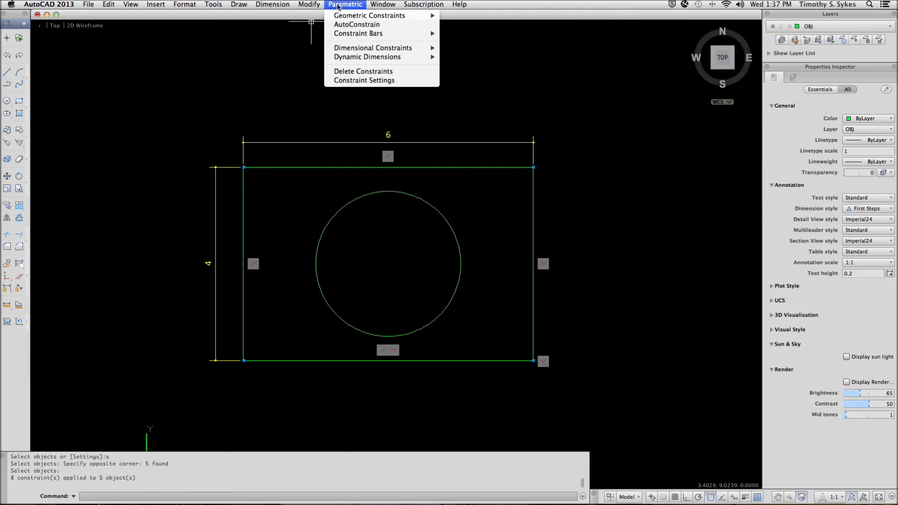
mouse_move(366, 35)
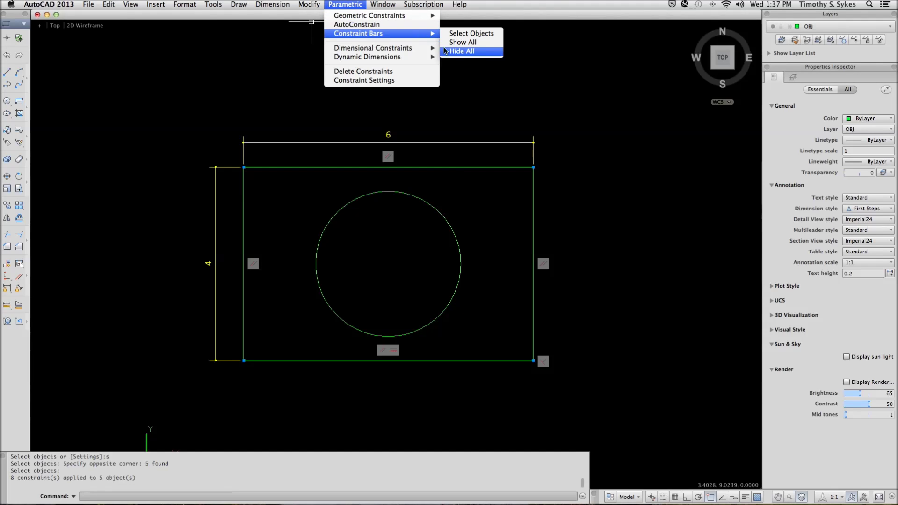
click(450, 51)
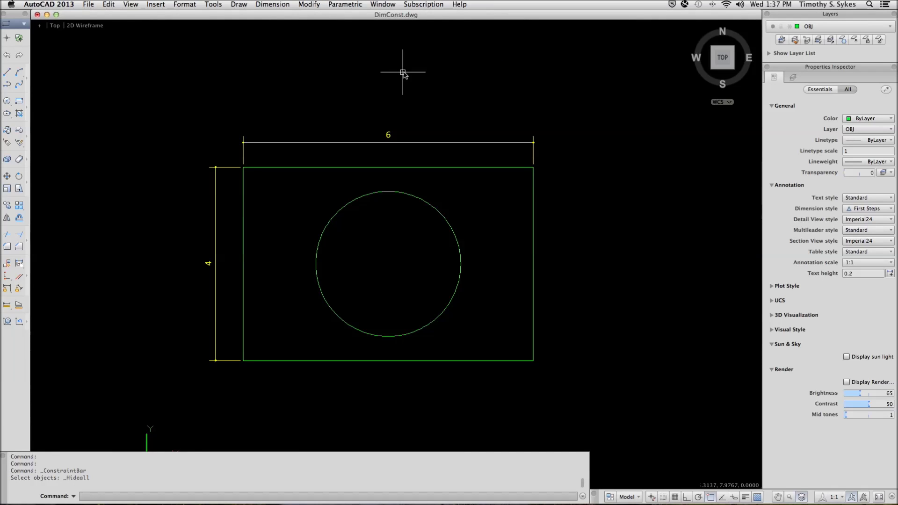
click(790, 90)
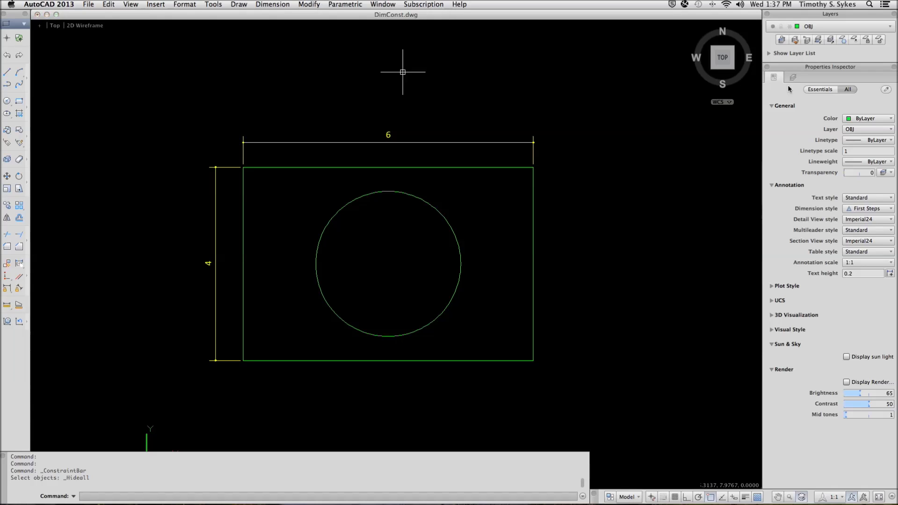
click(533, 241)
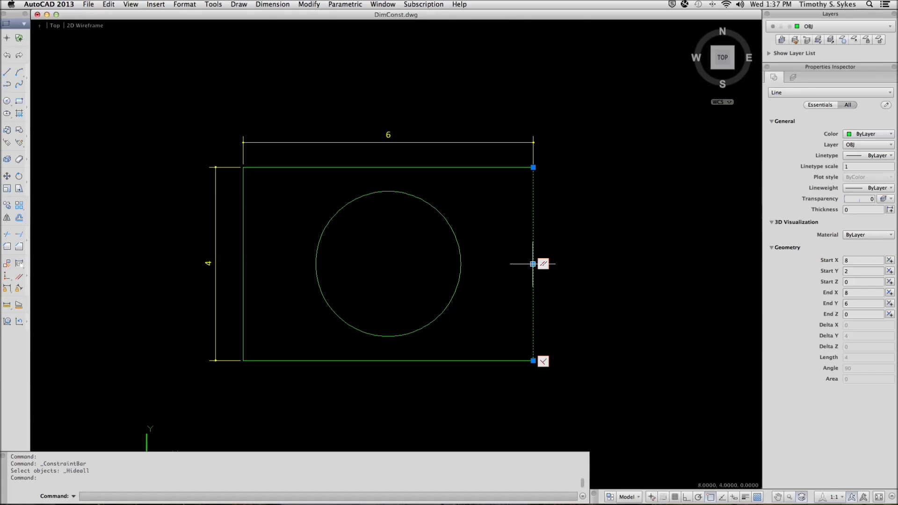
click(533, 264)
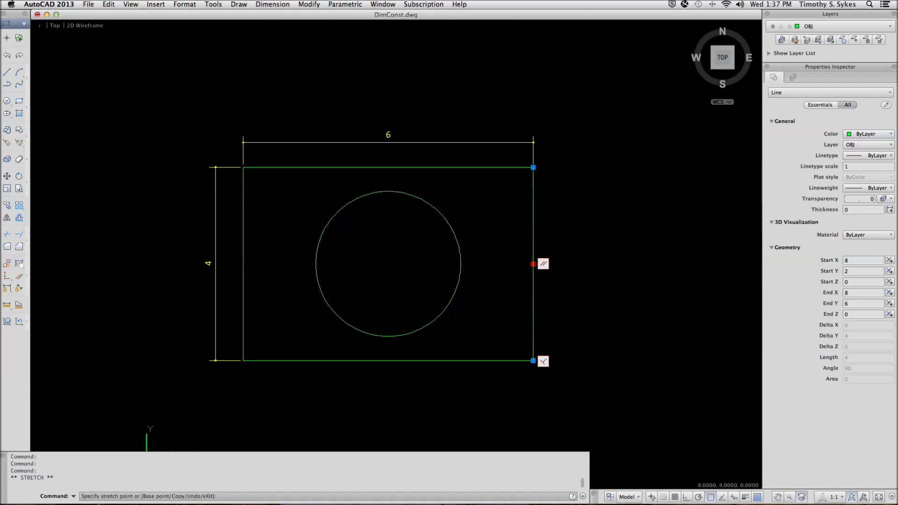
click(602, 265)
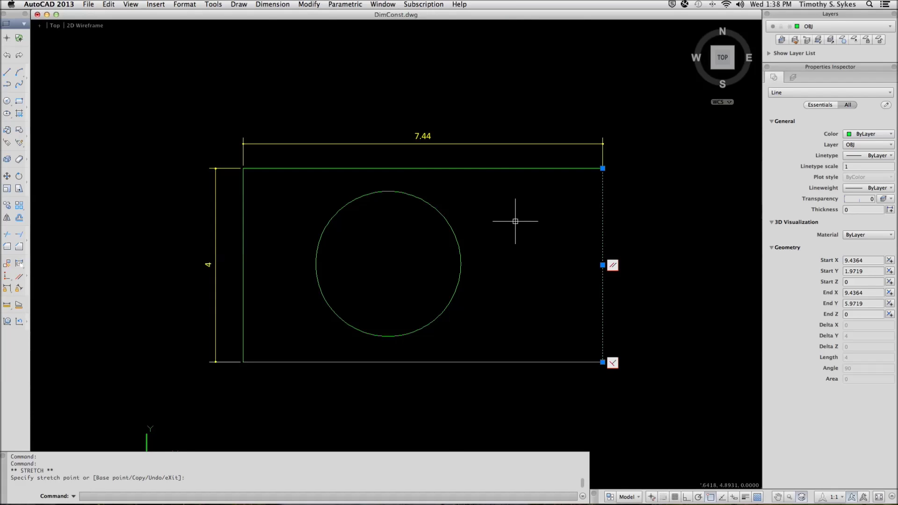
key(super+z)
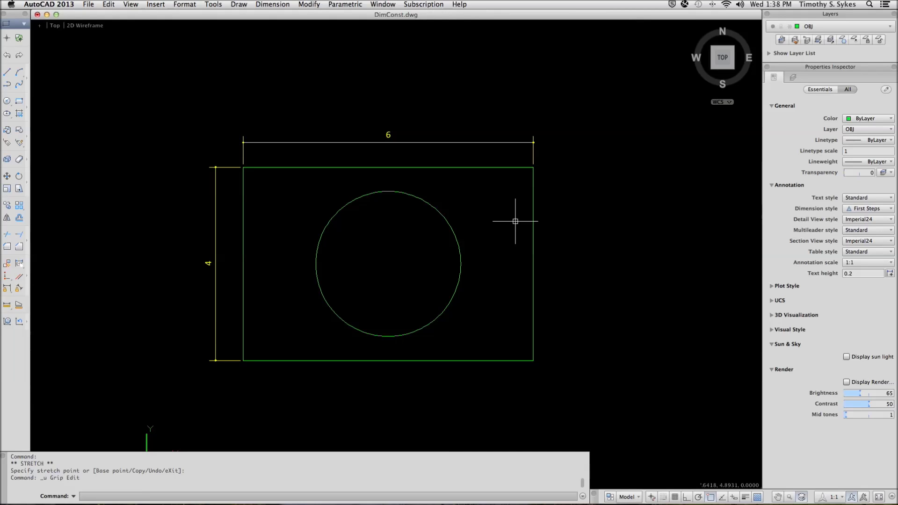
Set CCONSTRAINTFORM to 1 so new dimensional constraints are annotational.
text(ns)
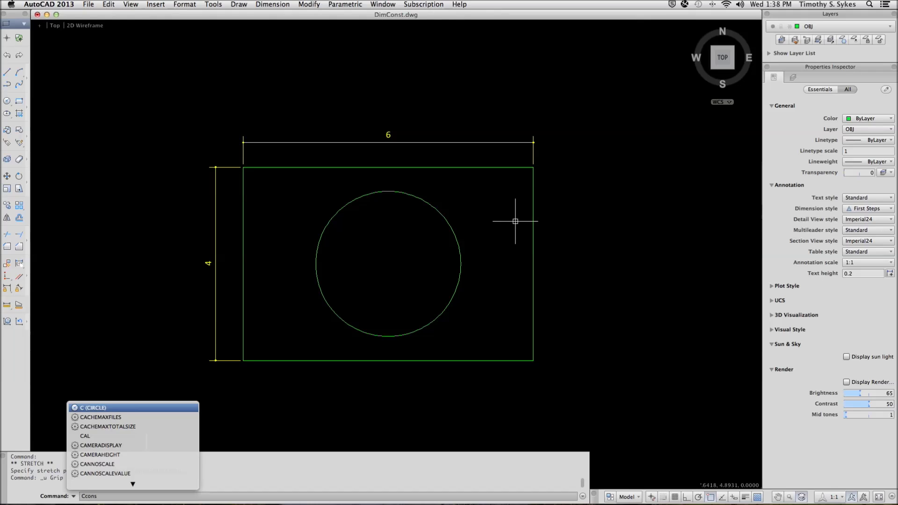
text(traintform)
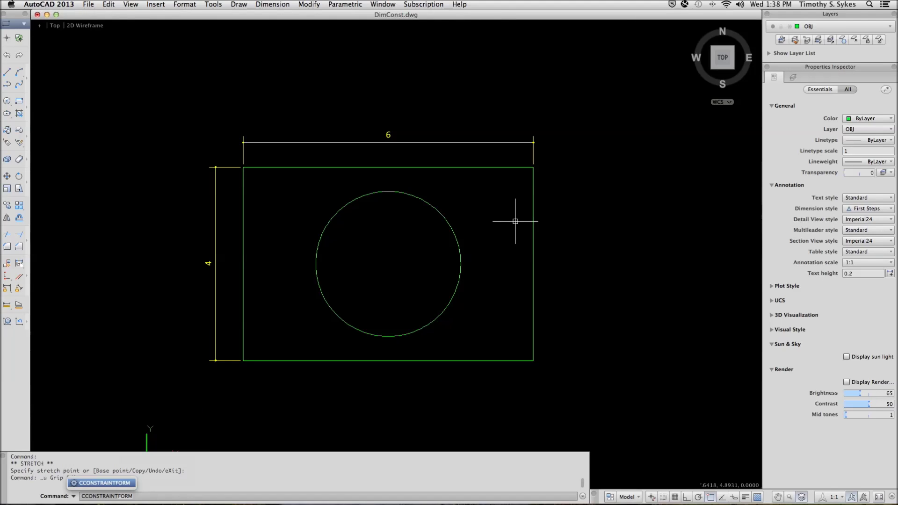
key(Return)
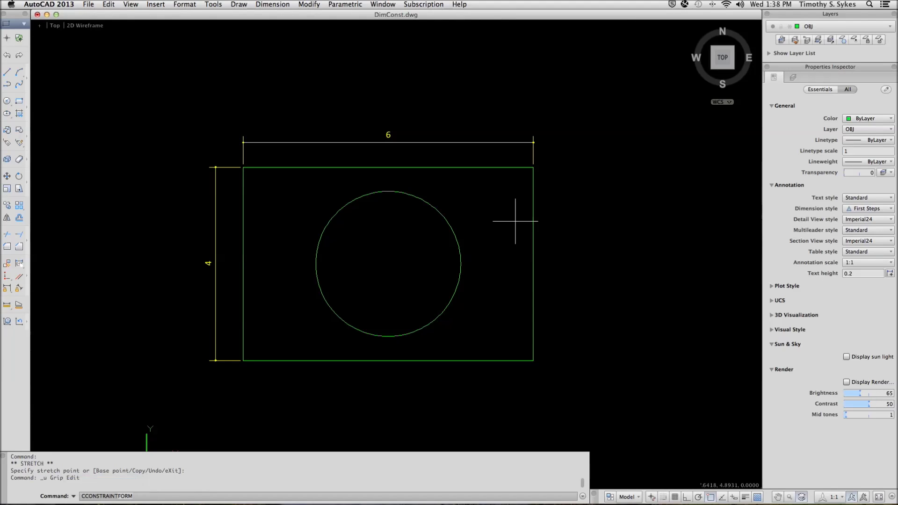
text(1)
key(Return)
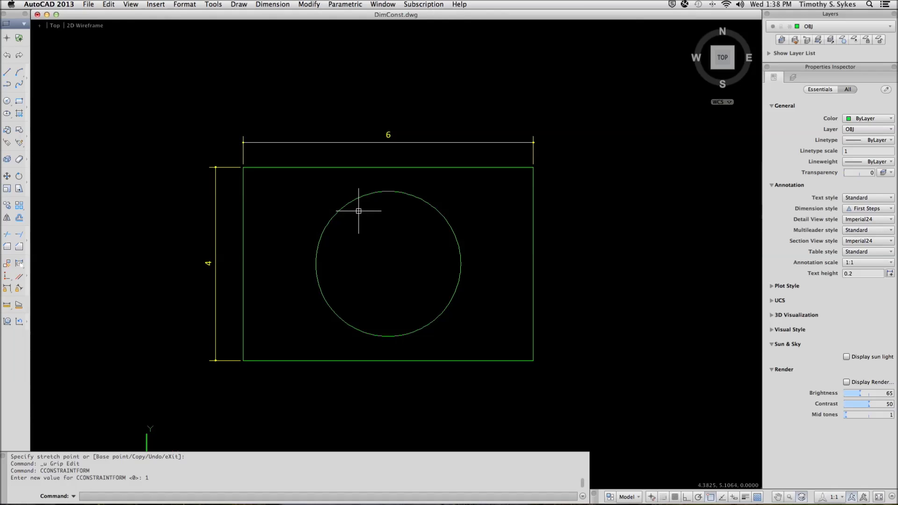
Convert the horizontal 6 dimension into the annotational constraint d1=6 using DCON.
text(dcon)
key(Return)
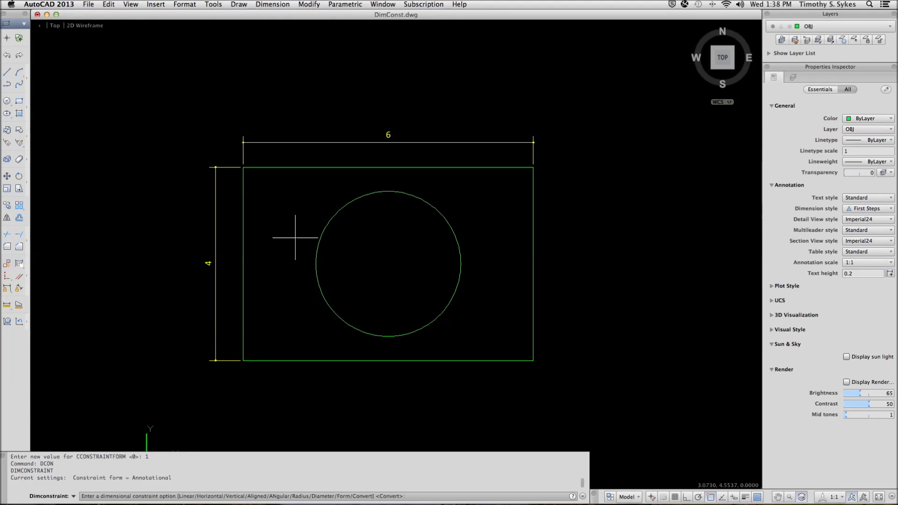
key(Return)
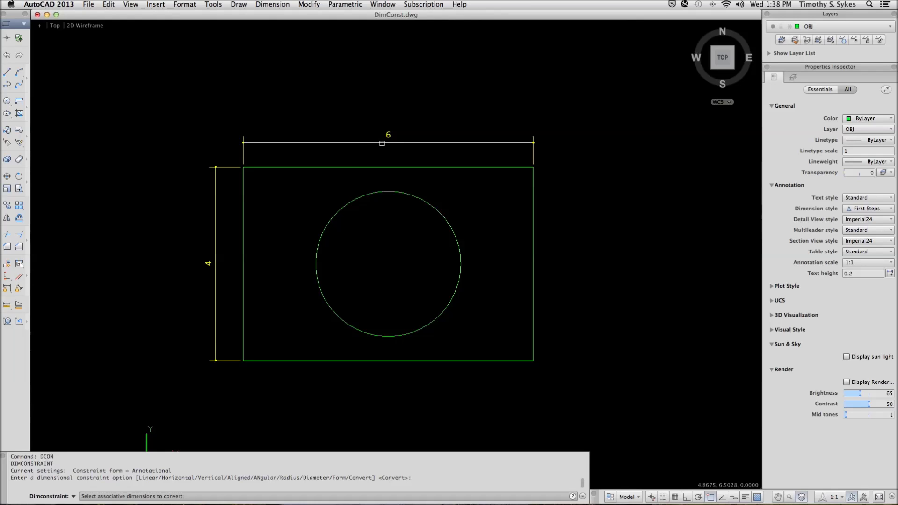
click(382, 143)
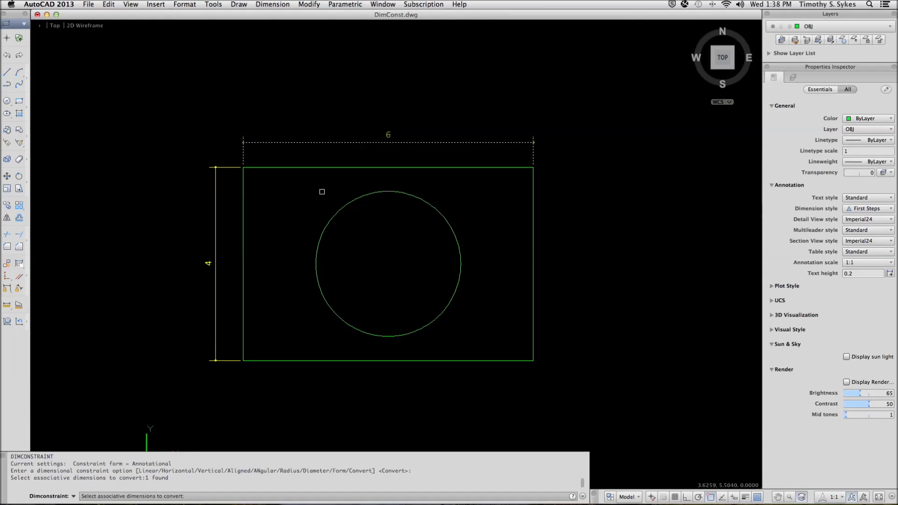
key(Return)
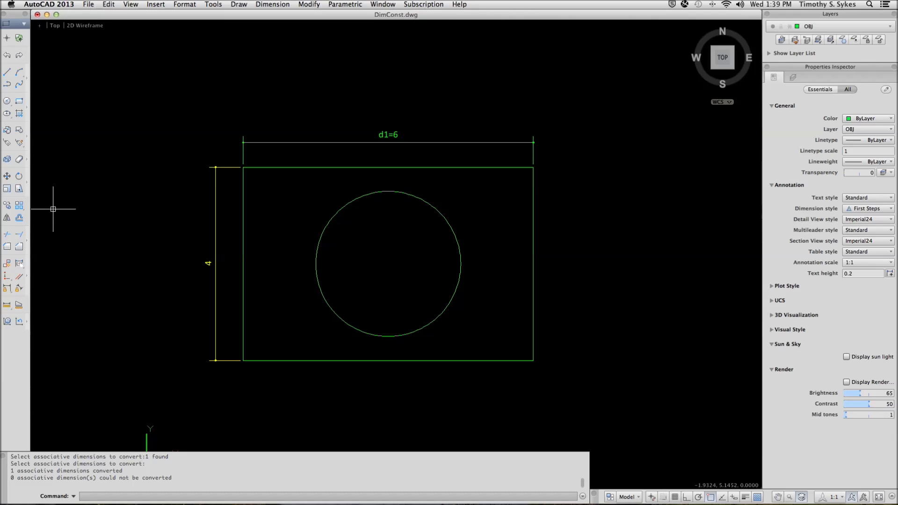
Add linear constraint d2=3 from the rectangle's top-right corner to the circle's centre.
click(7, 287)
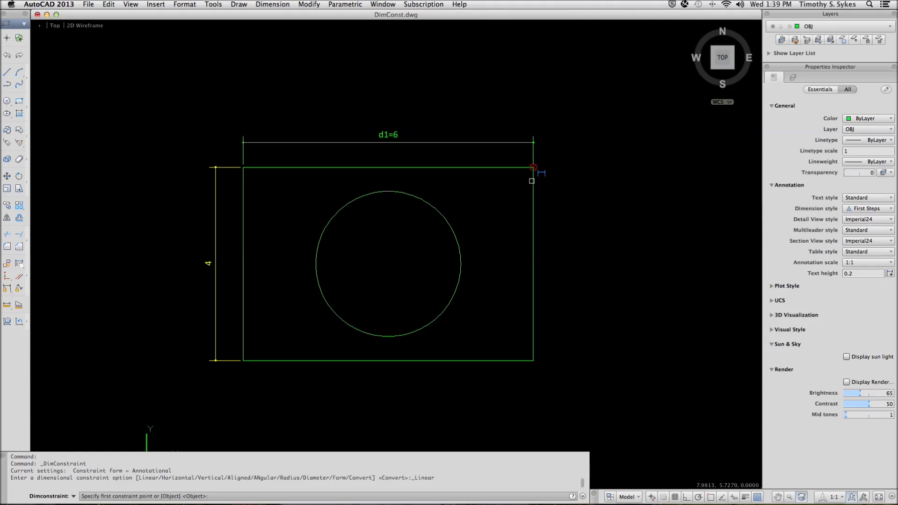
click(533, 167)
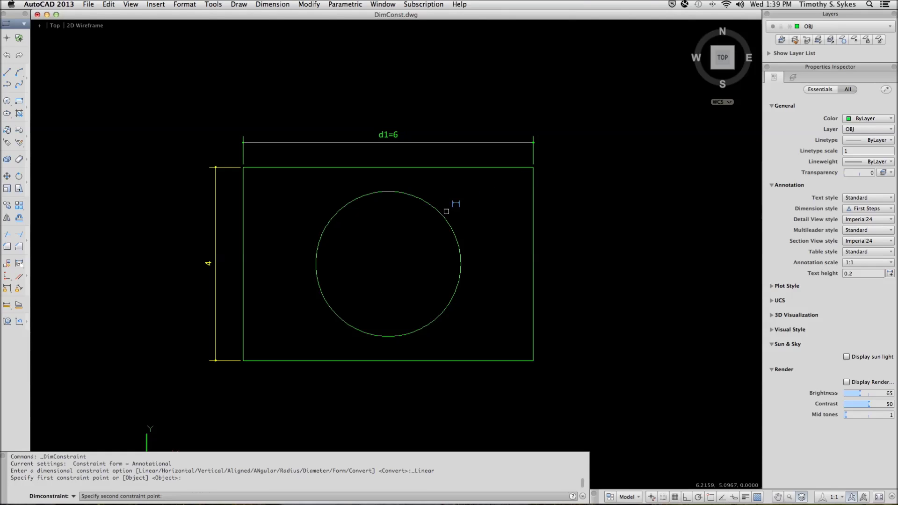
click(443, 216)
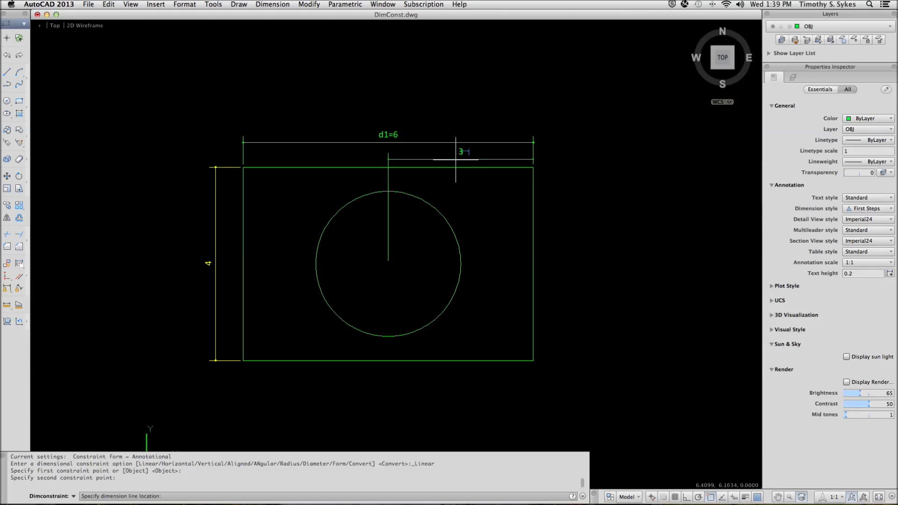
click(457, 159)
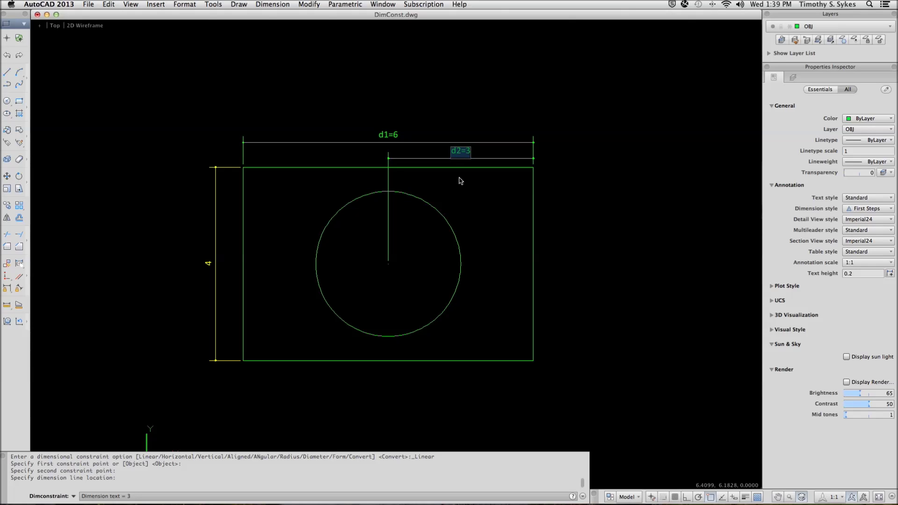
key(Return)
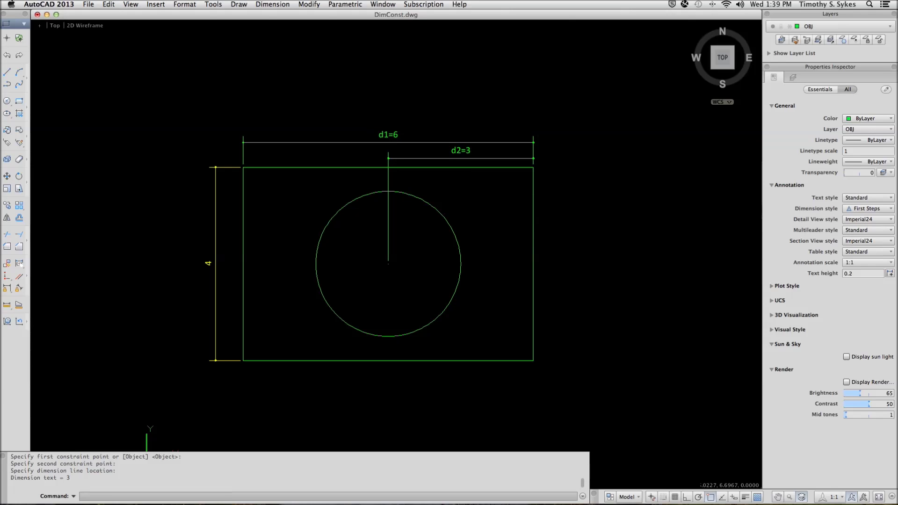
click(399, 129)
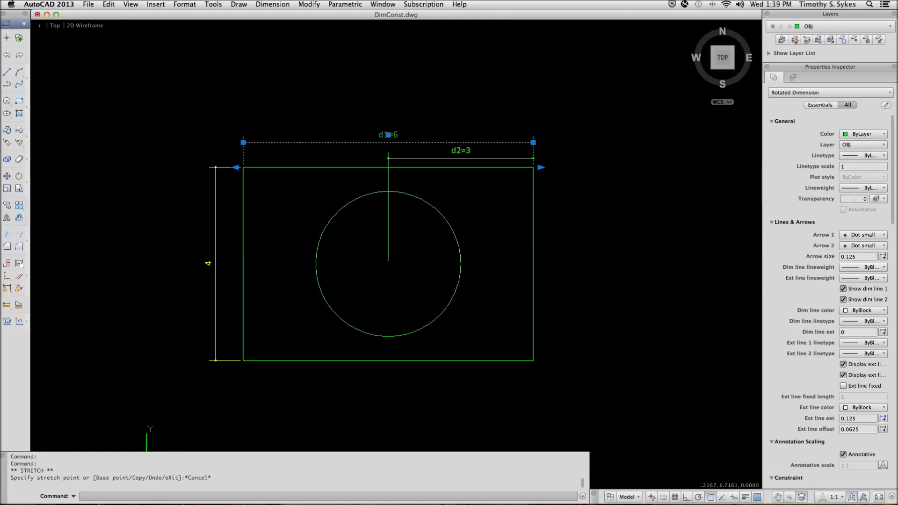
double_click(400, 135)
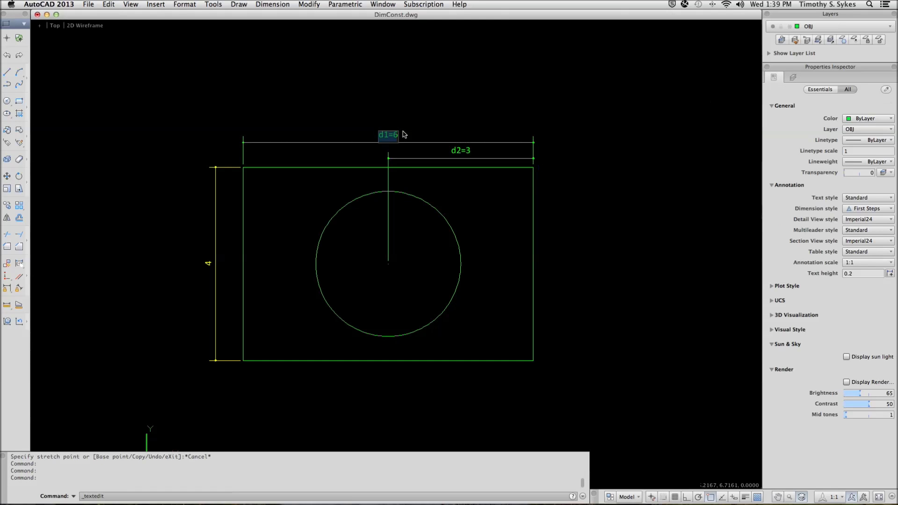
key(End)
key(BackSpace)
text(7)
key(Return)
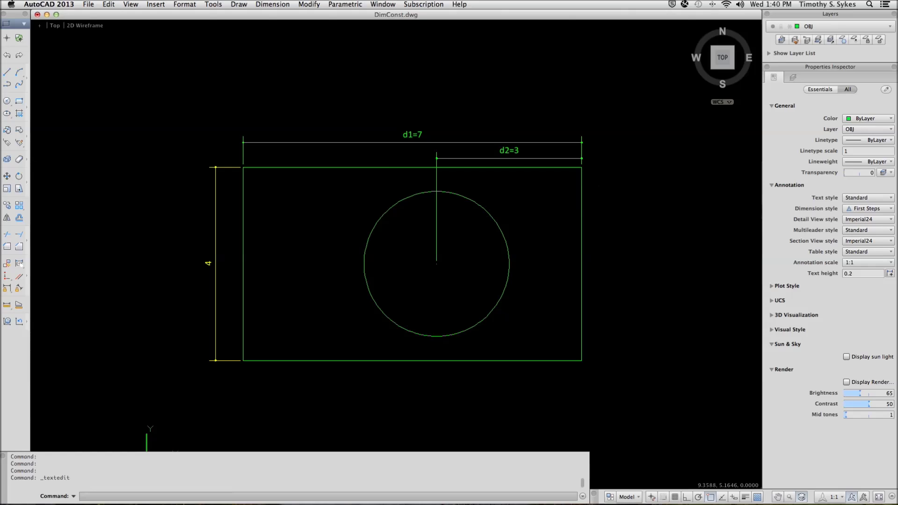
key(super+z)
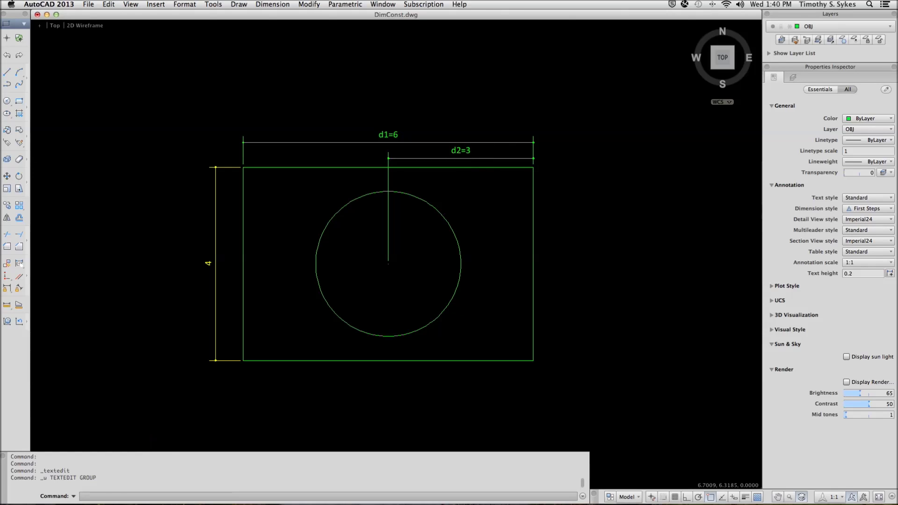
click(470, 152)
Change the d2 constraint's value from 3 to the expression d1/2.
double_click(469, 152)
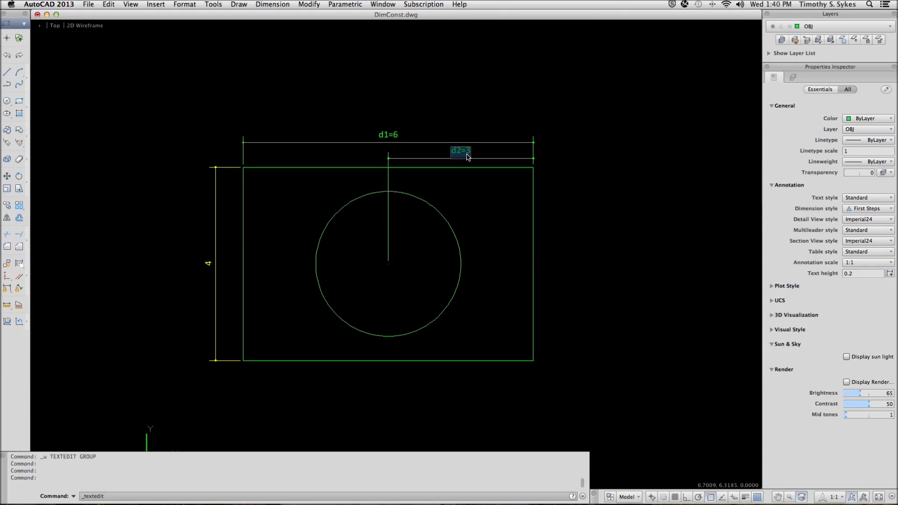
click(467, 157)
text(d1/)
key(Delete)
text(2)
click(468, 157)
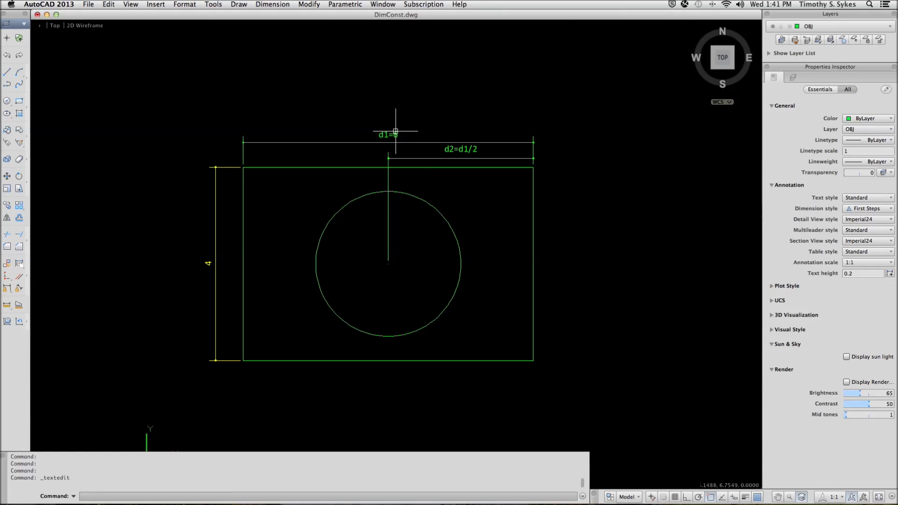
Change d1's value from 6 to 7.
double_click(396, 134)
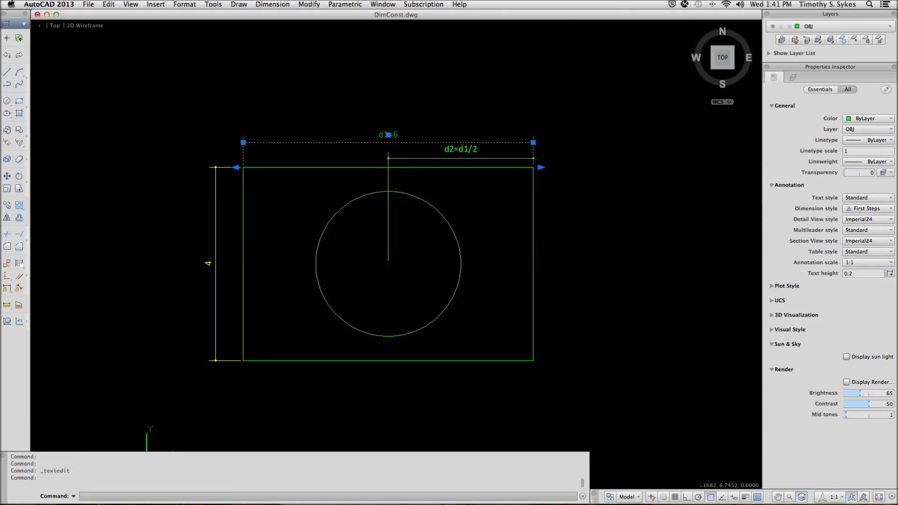
click(401, 138)
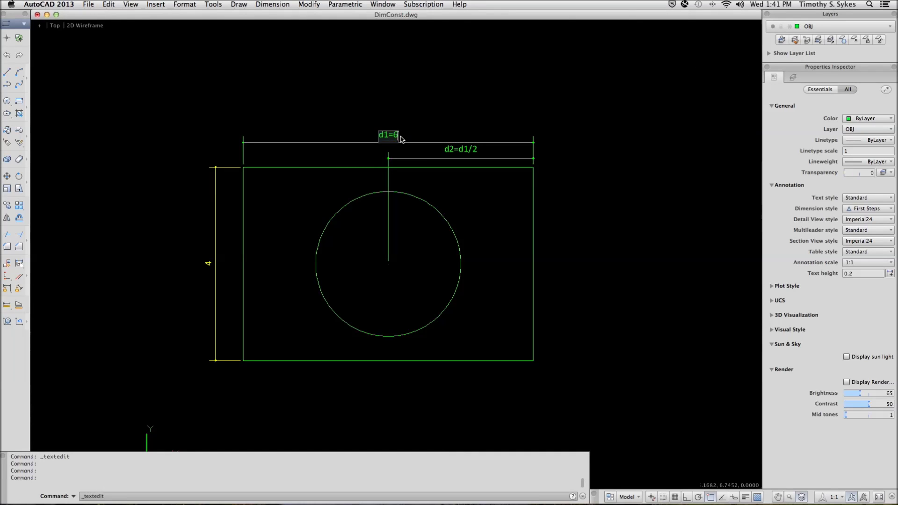
key(BackSpace)
text(7)
key(Return)
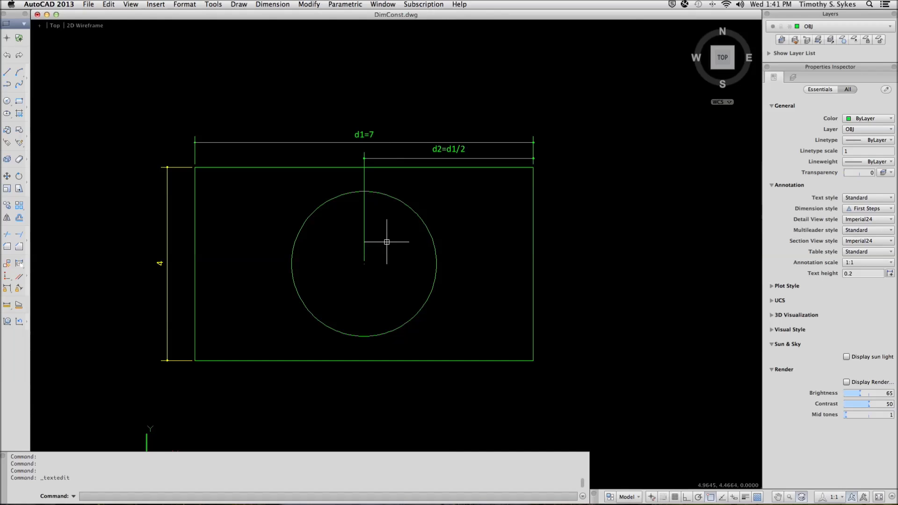
click(346, 4)
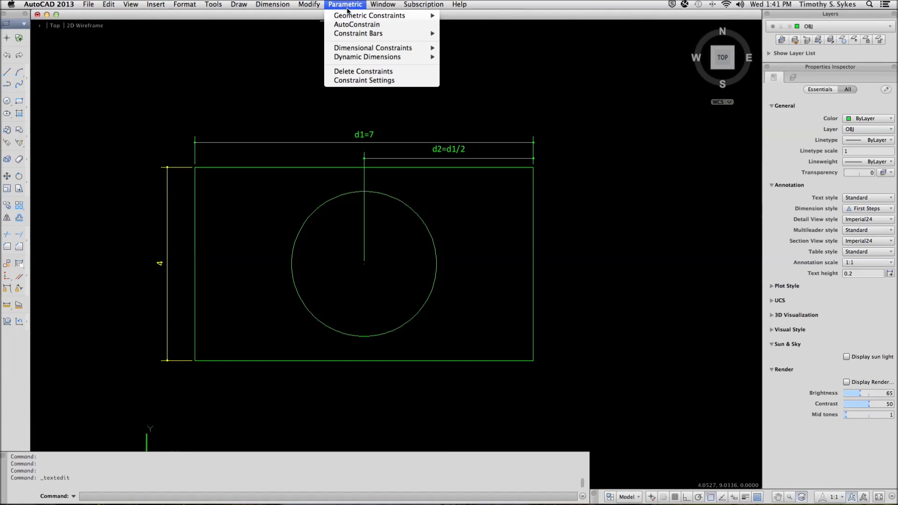
Set dimensional constraint display to Value only, so the constraints read 7 and 3.5.
click(355, 80)
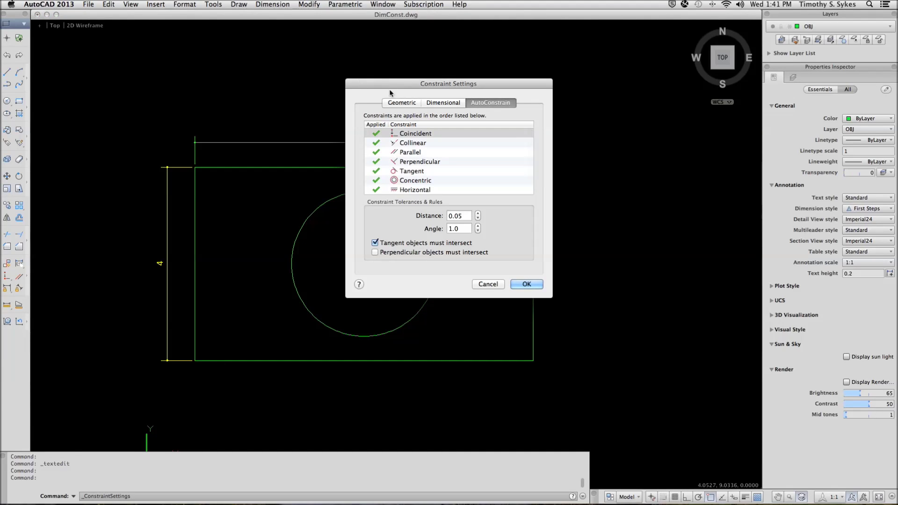
click(426, 103)
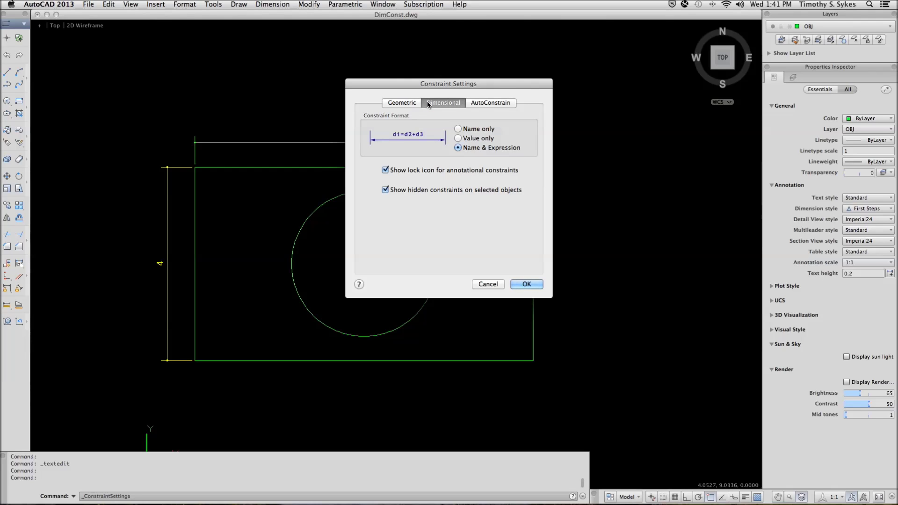
click(458, 138)
click(525, 284)
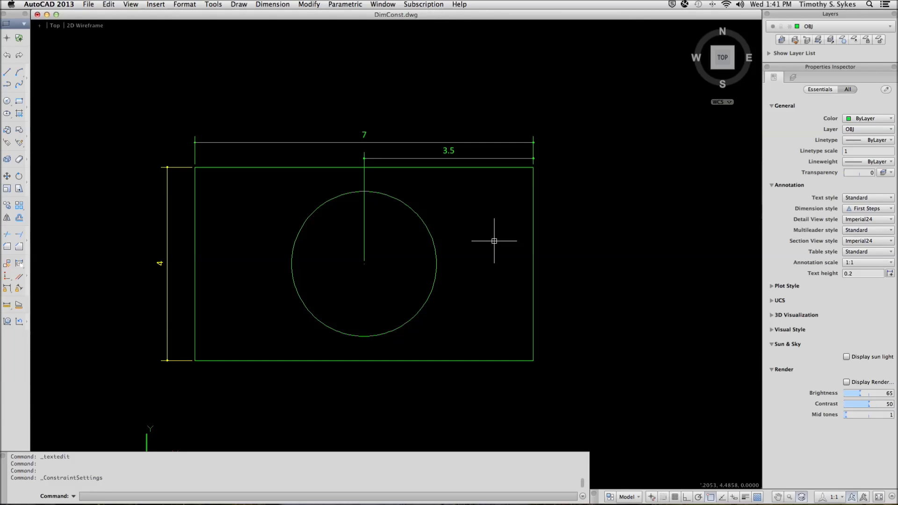
Save DimConst.dwg.
key(super+s)
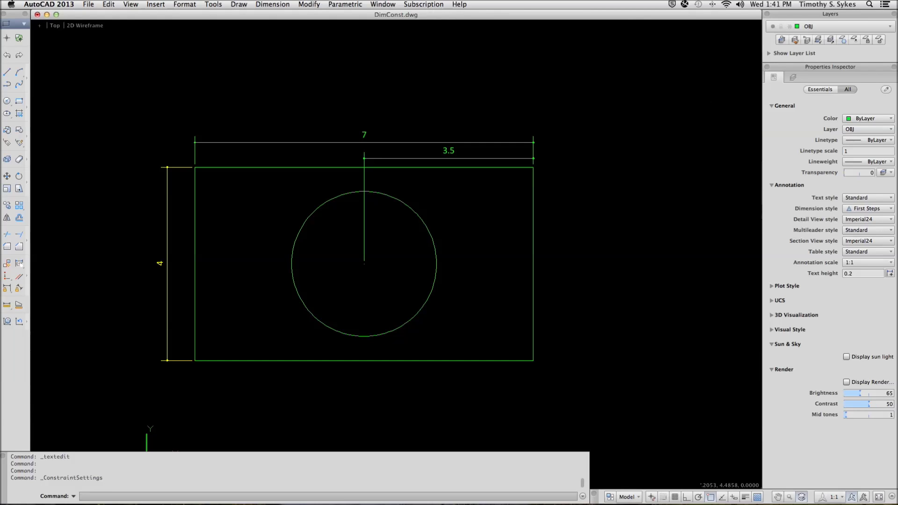